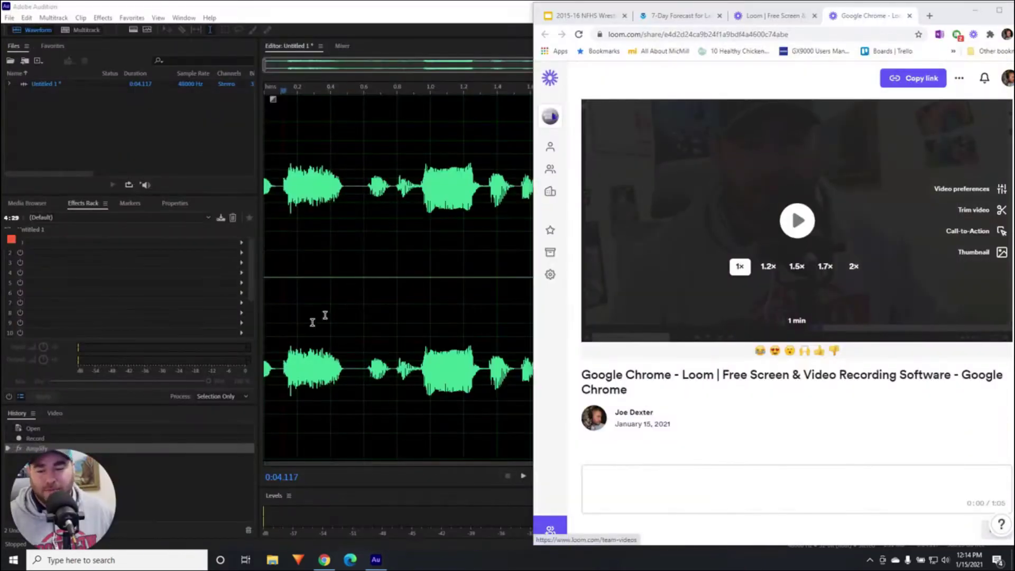
Reposition the webcam bubble away from the corner and up toward the waveform area.
drag(74, 502, 109, 430)
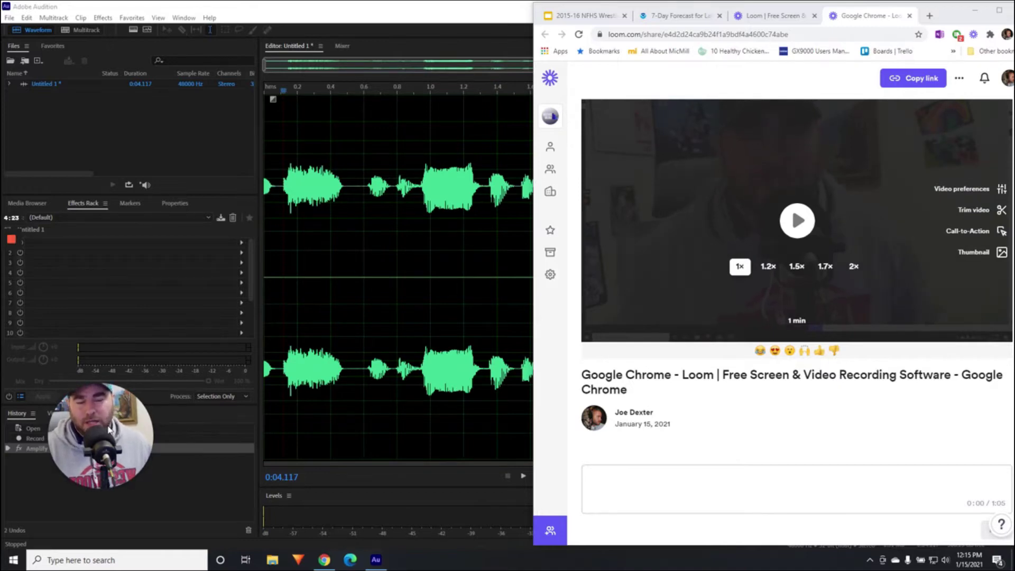
mouse_move(109, 429)
mouse_down()
mouse_move(163, 344)
mouse_move(178, 250)
mouse_up()
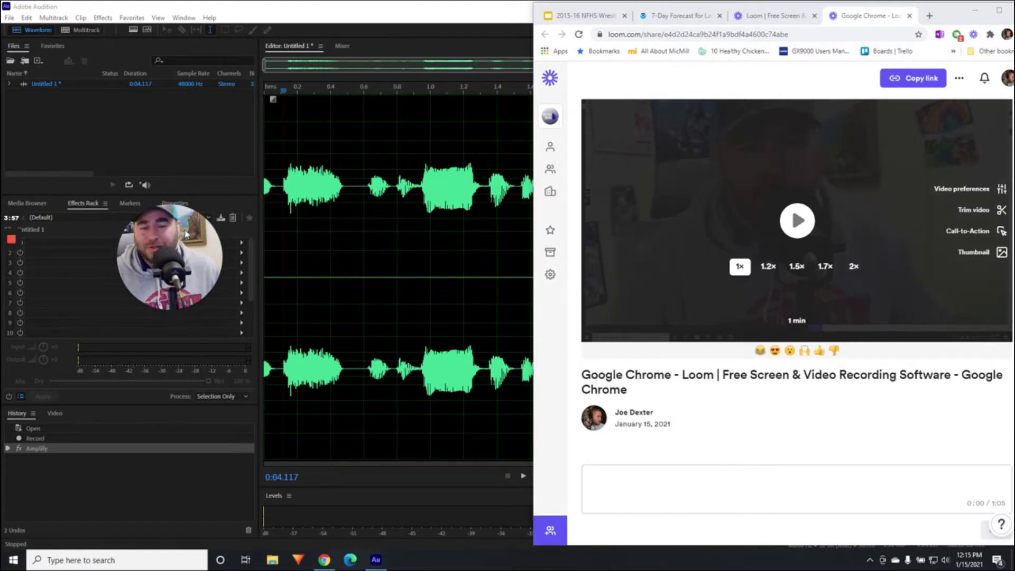
mouse_move(167, 252)
mouse_down()
mouse_move(267, 296)
mouse_move(297, 252)
mouse_move(273, 277)
mouse_move(126, 126)
mouse_move(76, 119)
mouse_move(148, 449)
mouse_move(287, 465)
mouse_move(422, 310)
mouse_move(476, 216)
mouse_move(154, 165)
mouse_move(100, 234)
mouse_move(331, 196)
mouse_move(209, 339)
mouse_move(221, 354)
mouse_up()
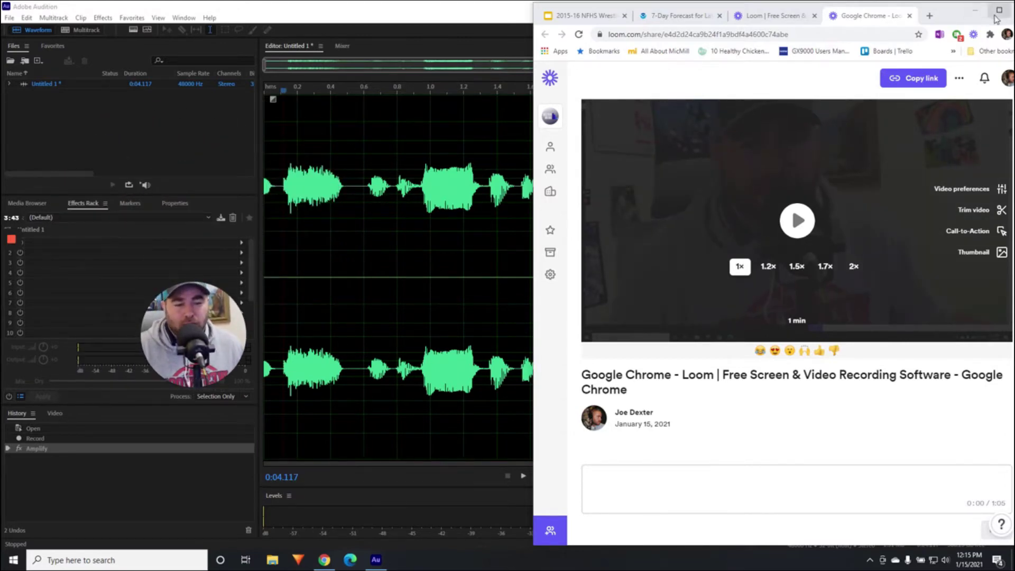
Maximize Chrome and close the Loom share tab, landing on Settings > Plan & Billing.
click(998, 11)
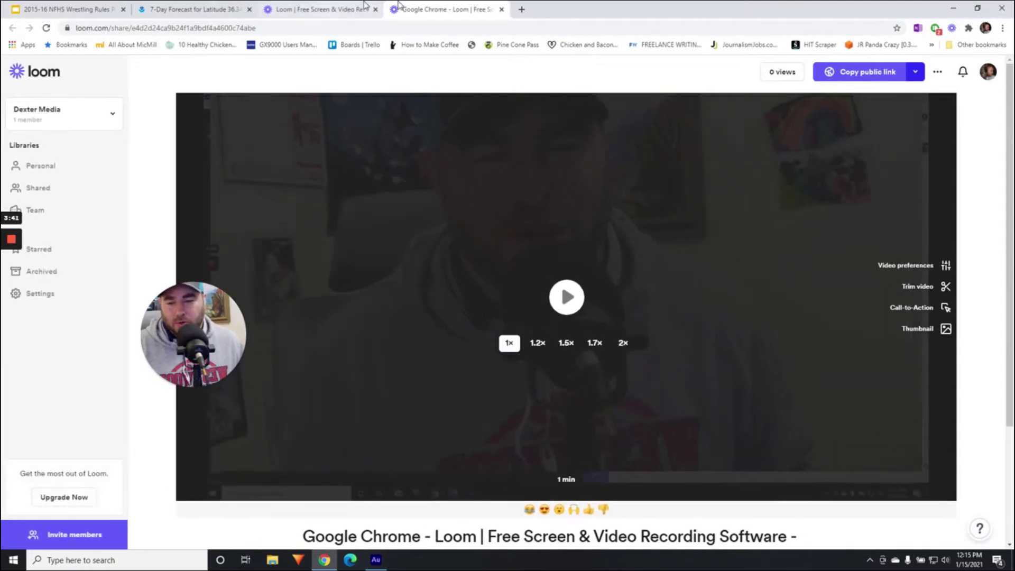
click(500, 12)
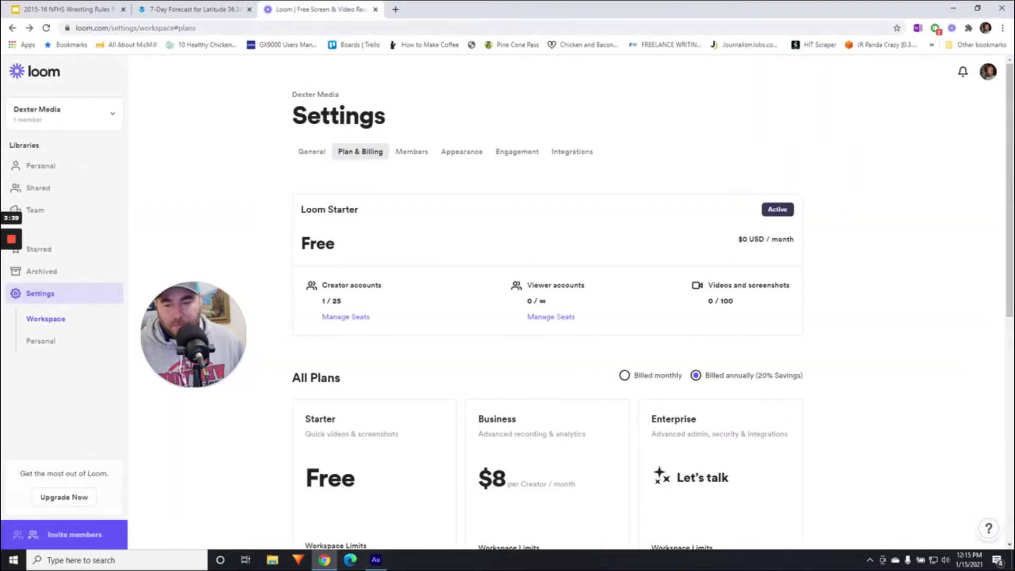
mouse_move(212, 320)
mouse_down()
mouse_move(197, 260)
mouse_move(211, 138)
mouse_up()
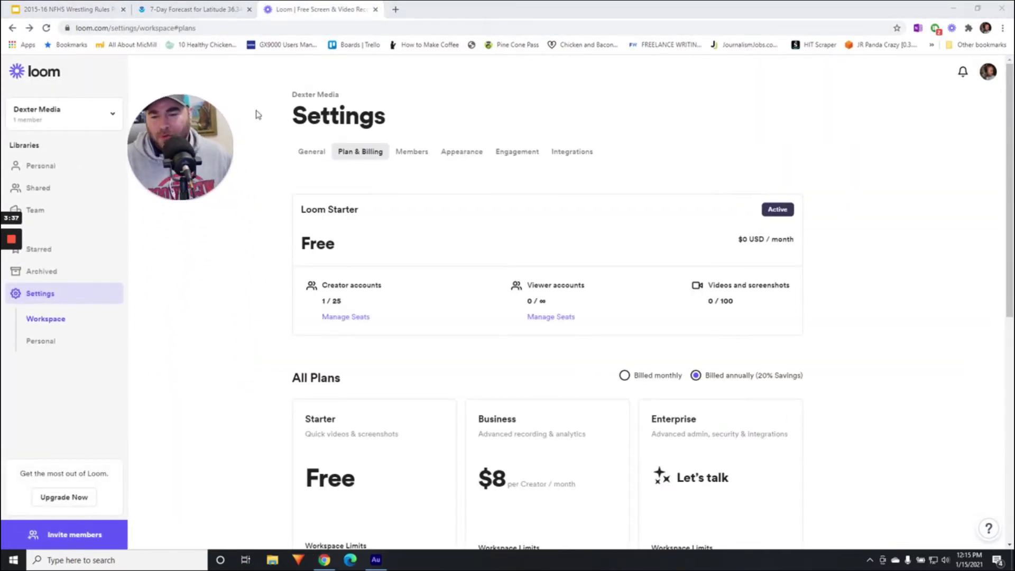
Show the 7-Day Forecast for Reidsville NC with the webcam bubble moved off the content.
click(219, 6)
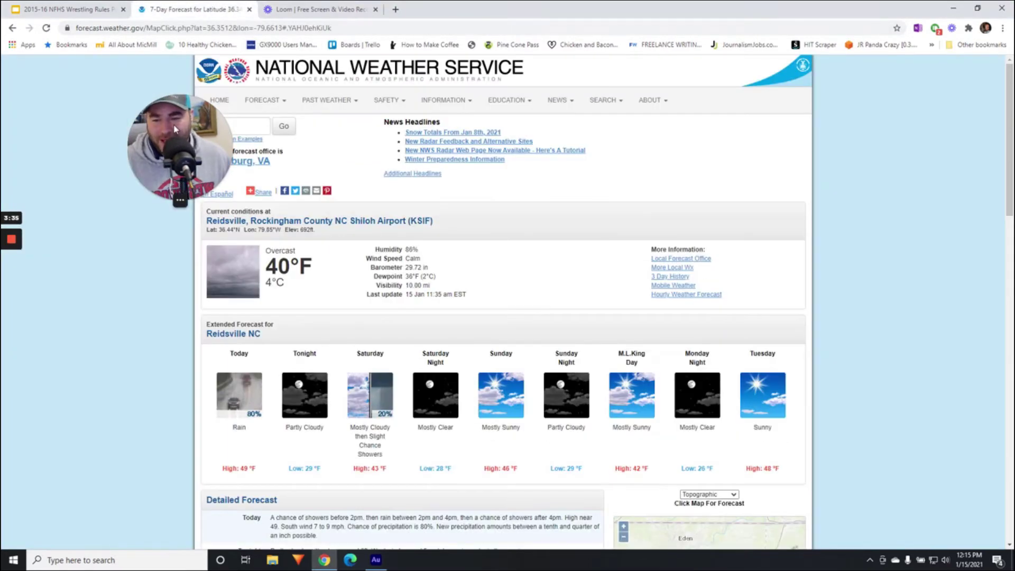
drag(154, 146, 100, 231)
scroll(169, 191, down, 2)
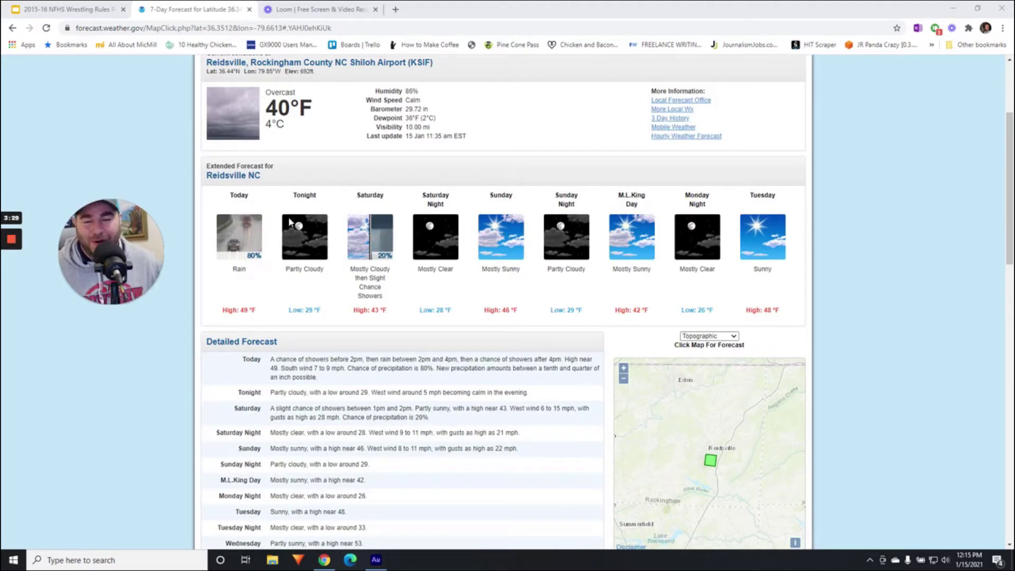
scroll(291, 223, up, 2)
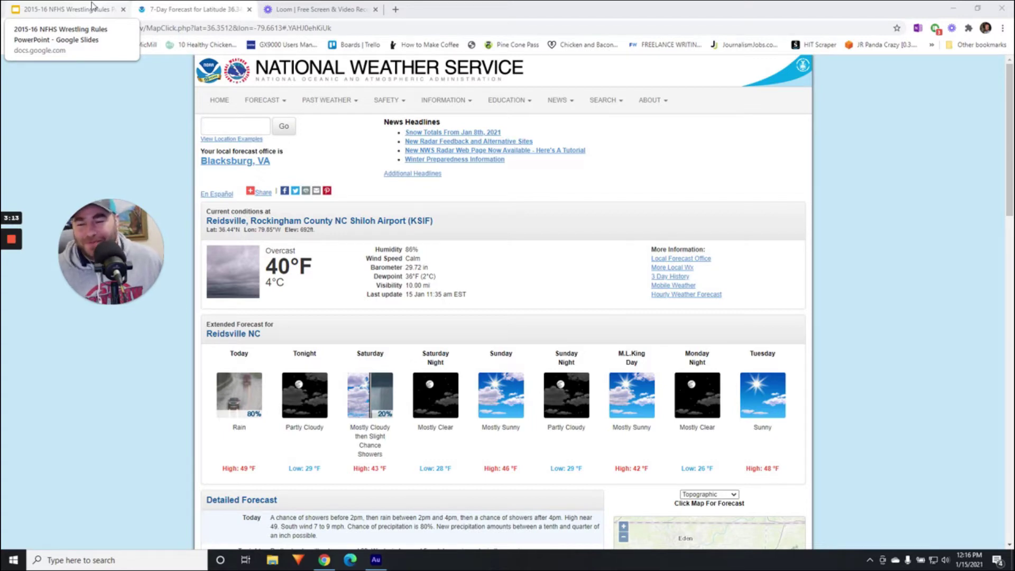
Present the wrestling rules deck with an enlarged webcam bubble and advance to the NFHS Wrestling Rules slide.
click(65, 8)
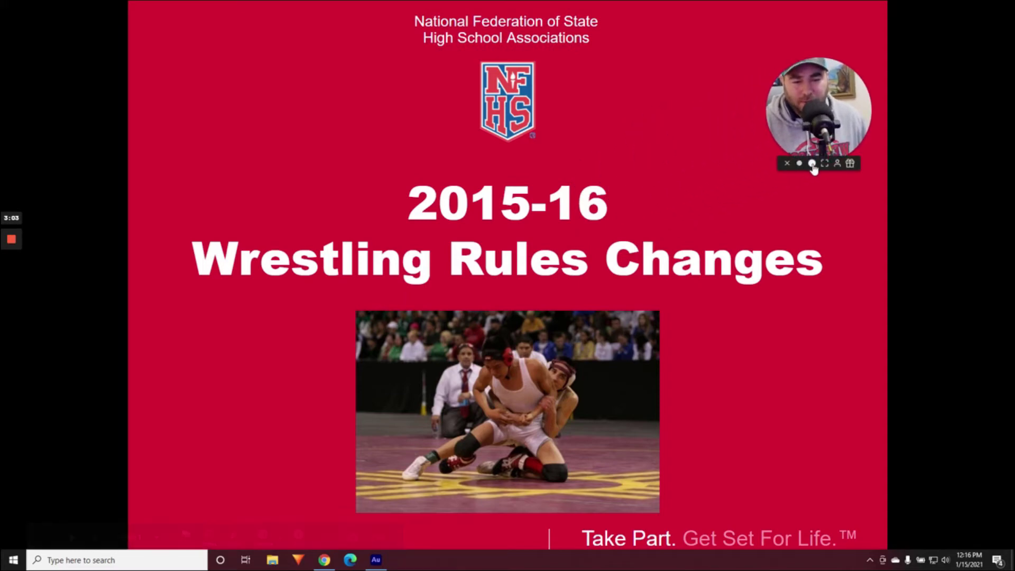
click(810, 162)
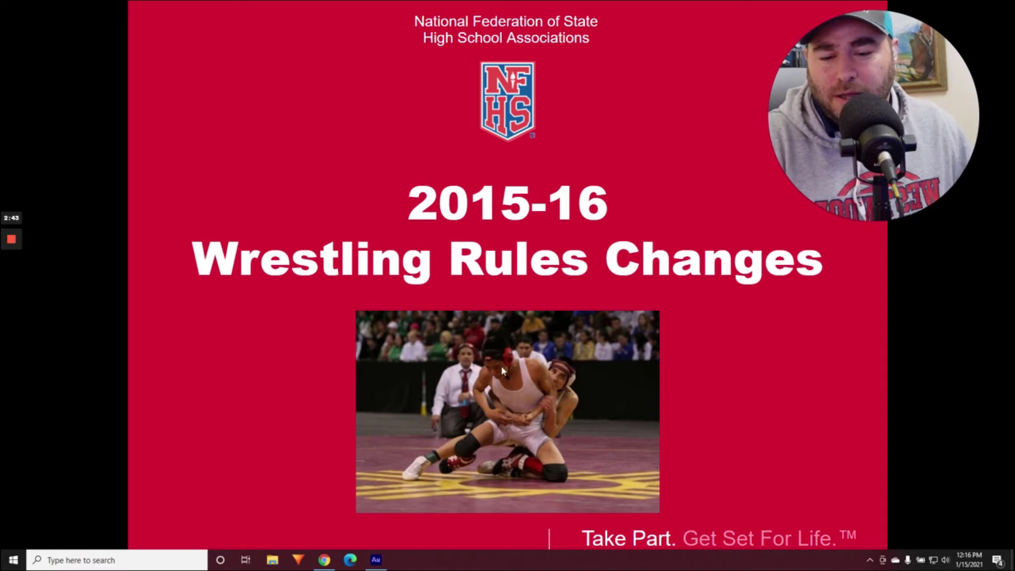
click(700, 450)
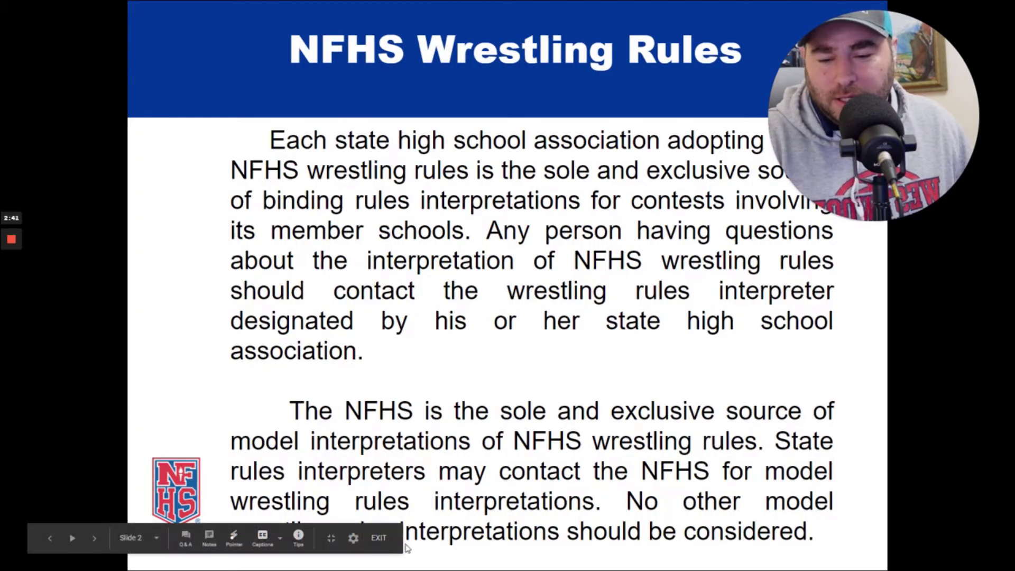
Exit the slideshow, restore down Chrome and close it to reveal Adobe Audition.
click(379, 538)
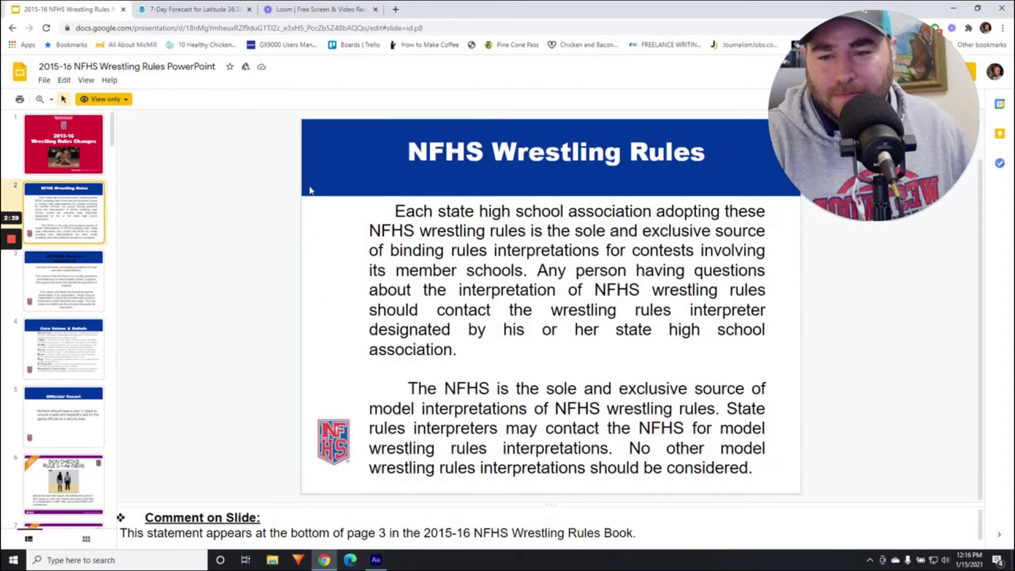
key(super+Down)
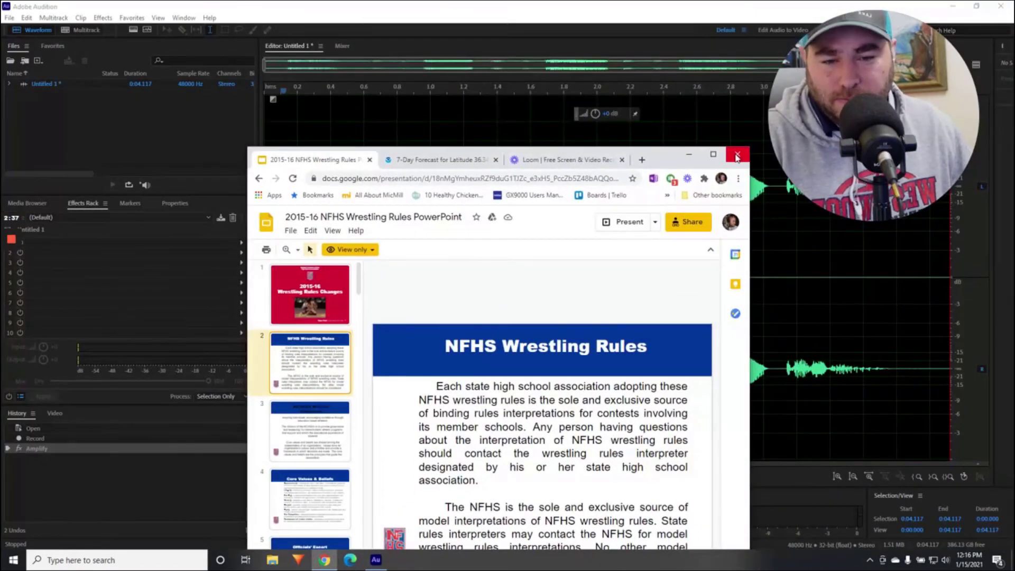
click(737, 157)
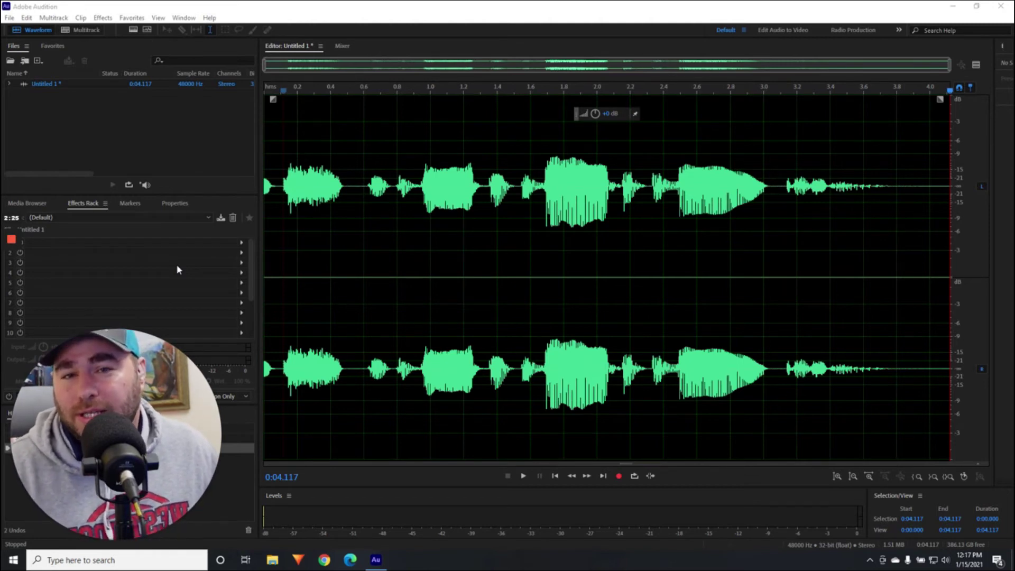
Select roughly 0.46–2.0 s of the waveform, clear it, and place the playhead at about 0.08 s.
drag(341, 191, 595, 218)
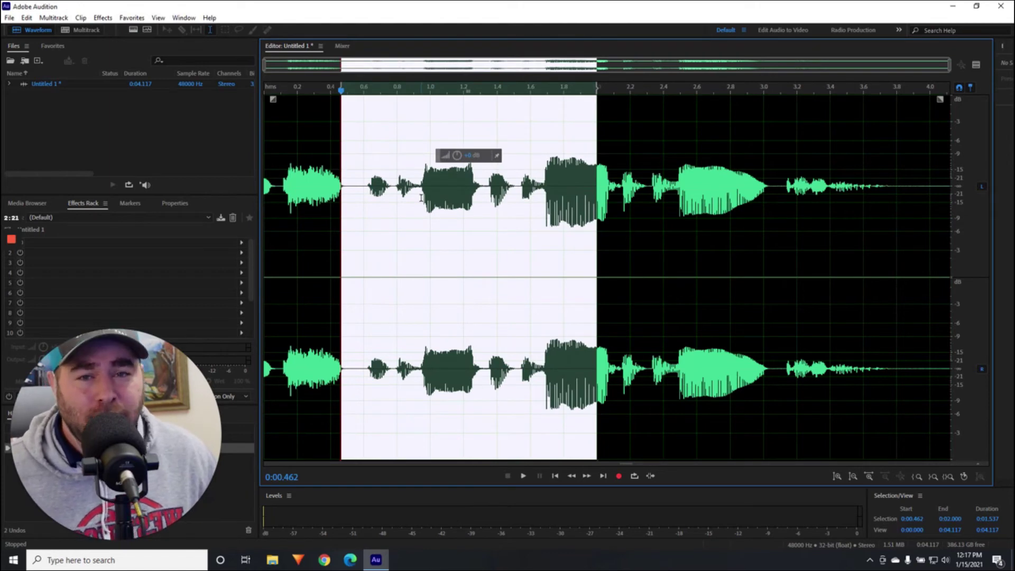
click(280, 190)
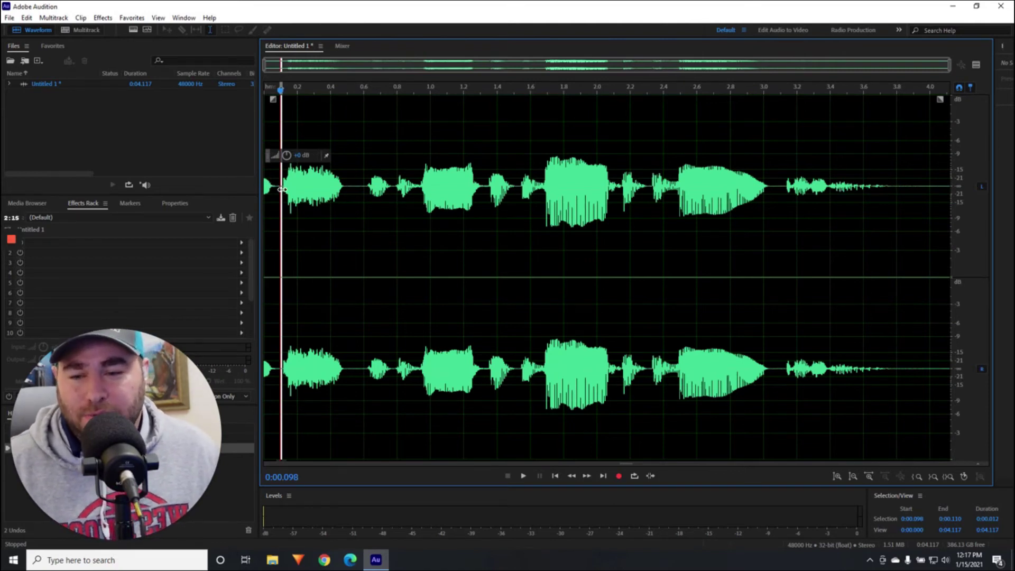
click(278, 114)
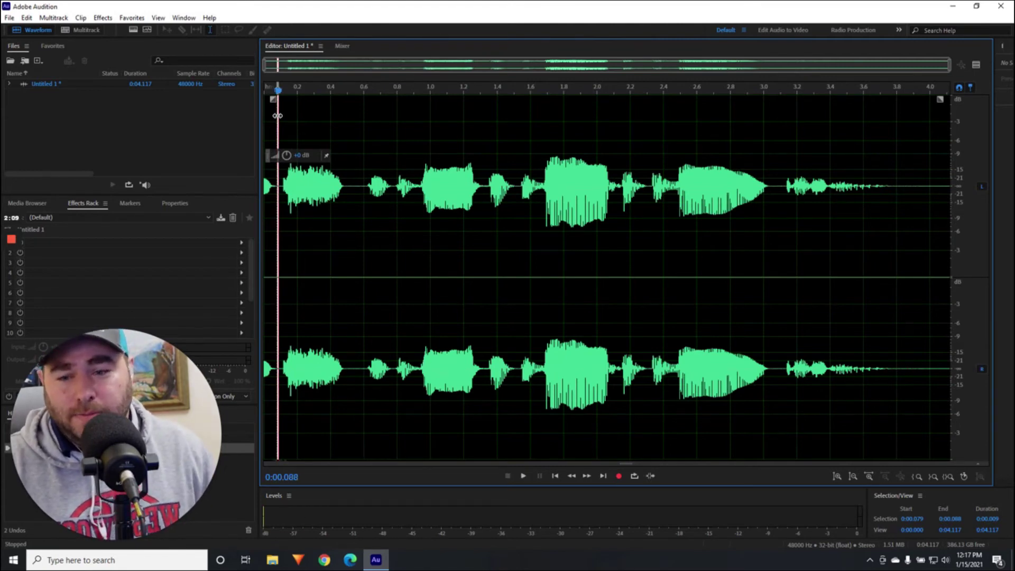
key(space)
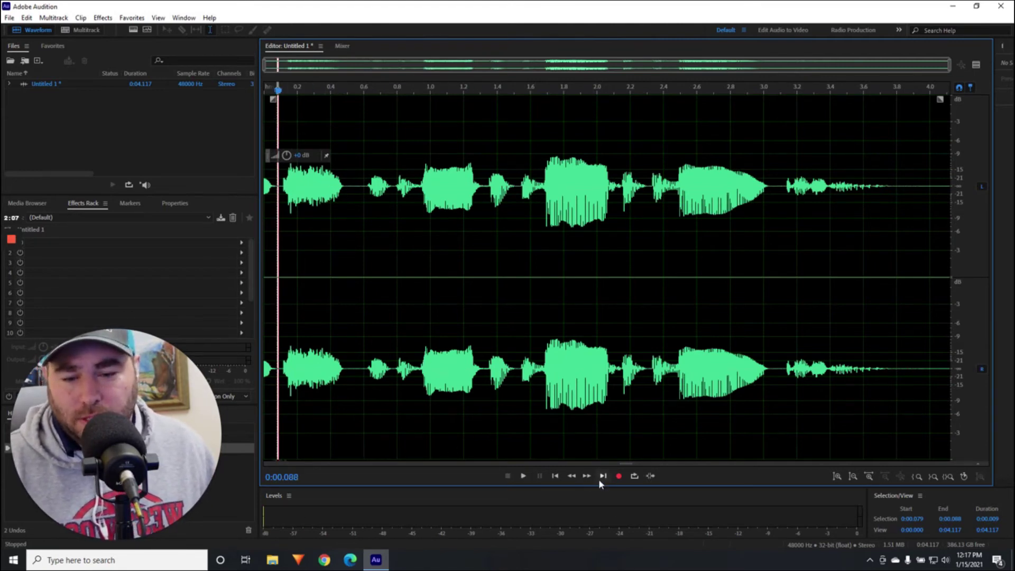
Start playback from the transport controls and let the clip run to its end.
click(523, 477)
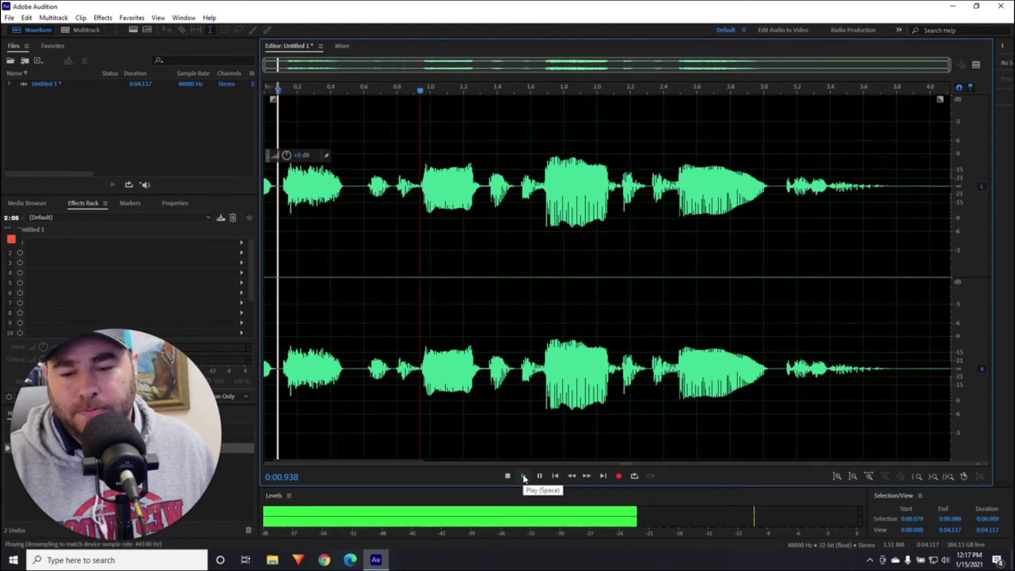